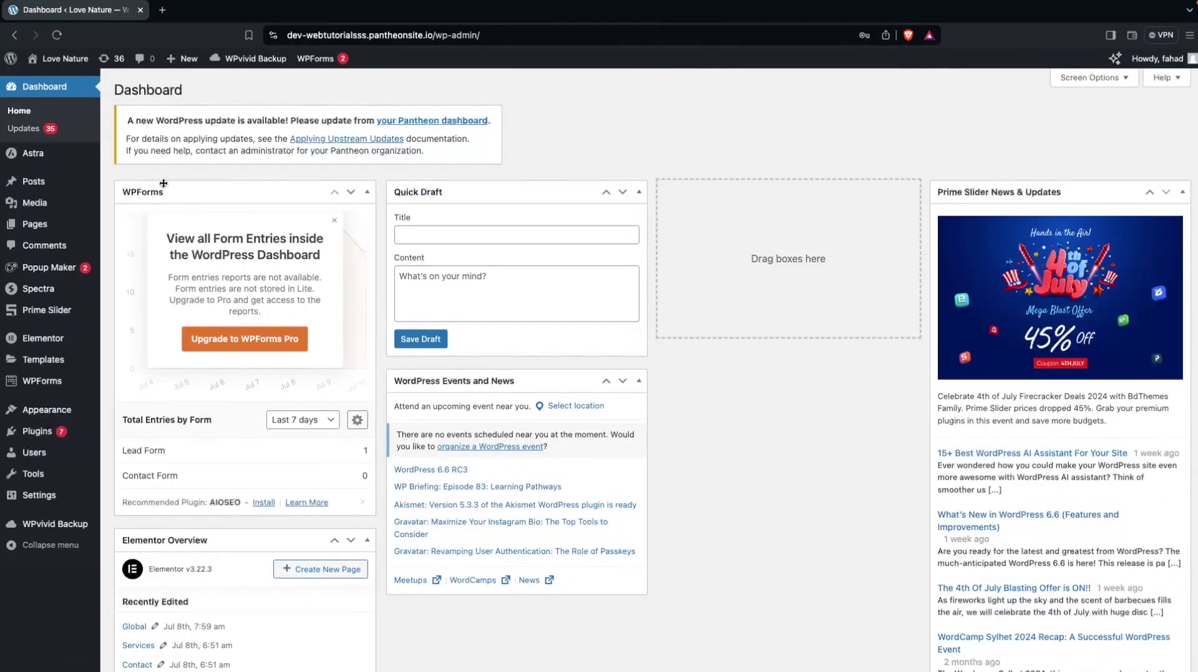
Go to All Pages and start a new blank page.
{"action": "mouse_move", "coordinate": [53, 233]}
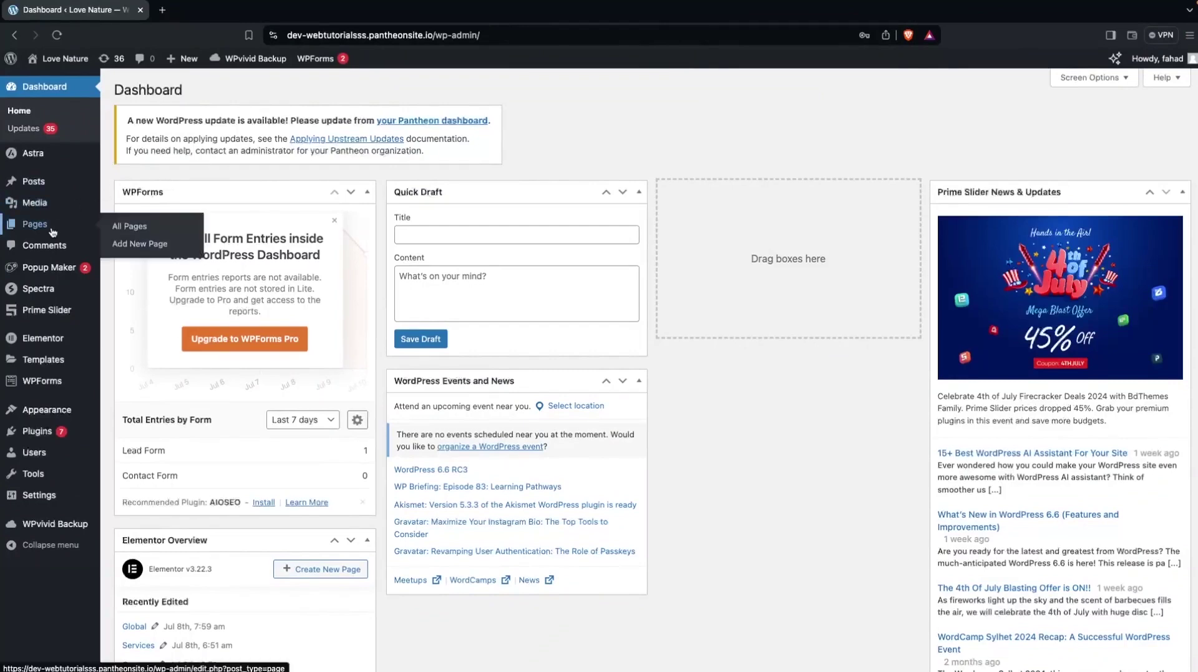
{"action": "left_click", "coordinate": [156, 234]}
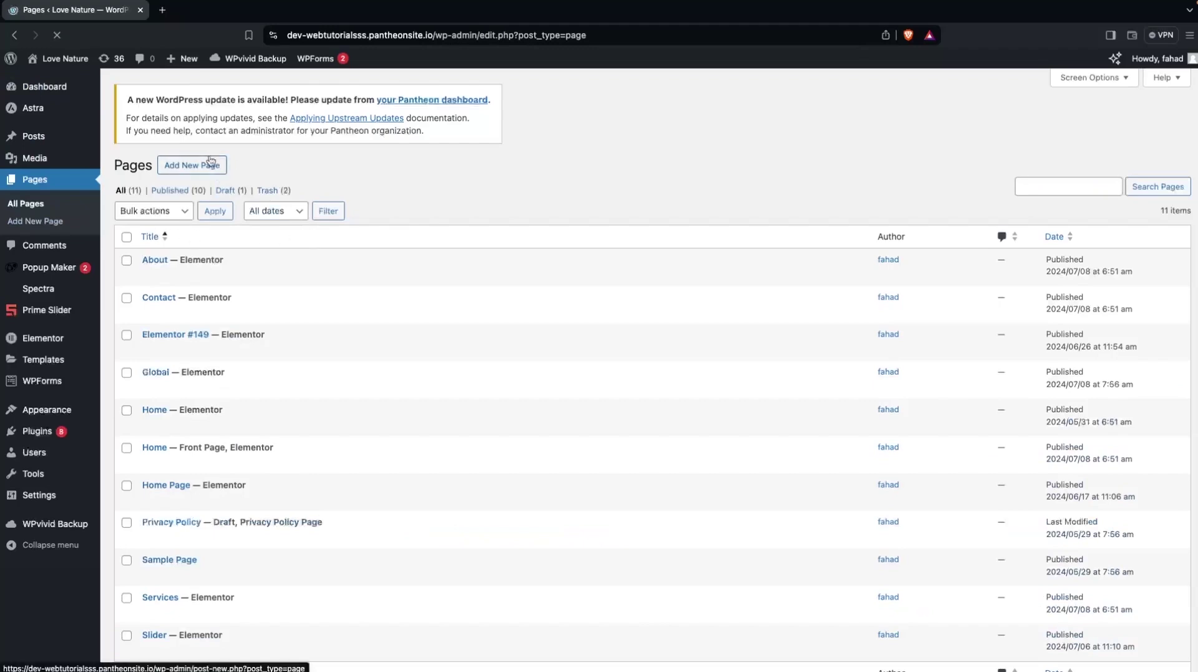
{"action": "left_click", "coordinate": [211, 160]}
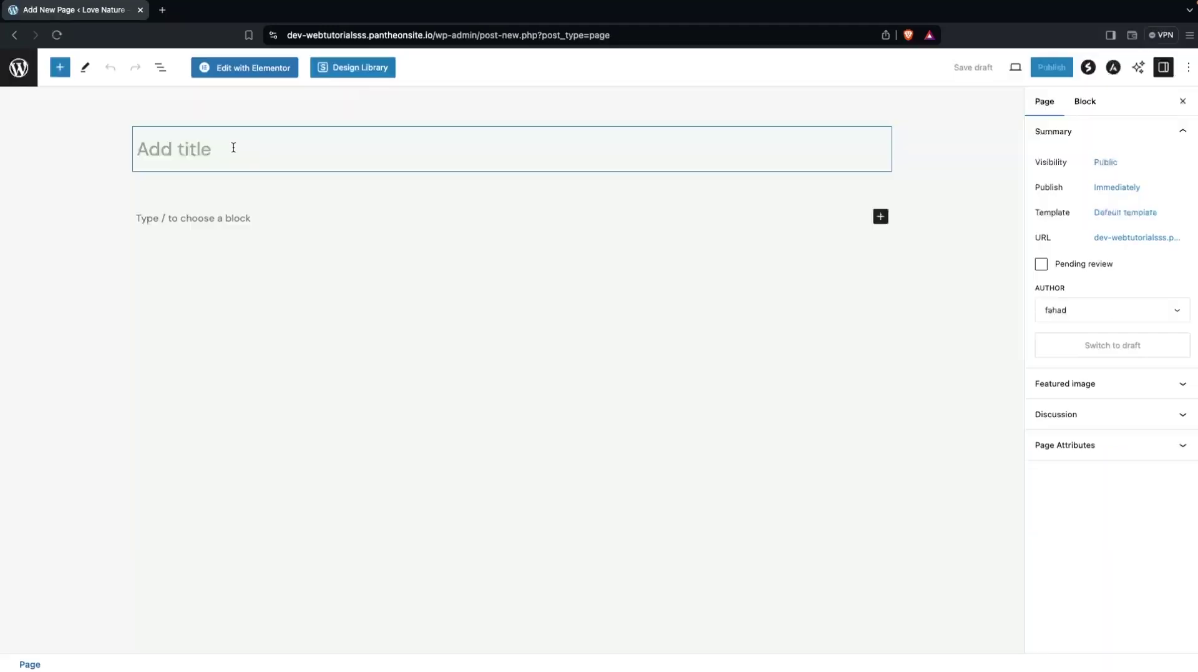
Title the new page 'Buttons' and open it in Elementor.
{"action": "type", "text": "Buttons"}
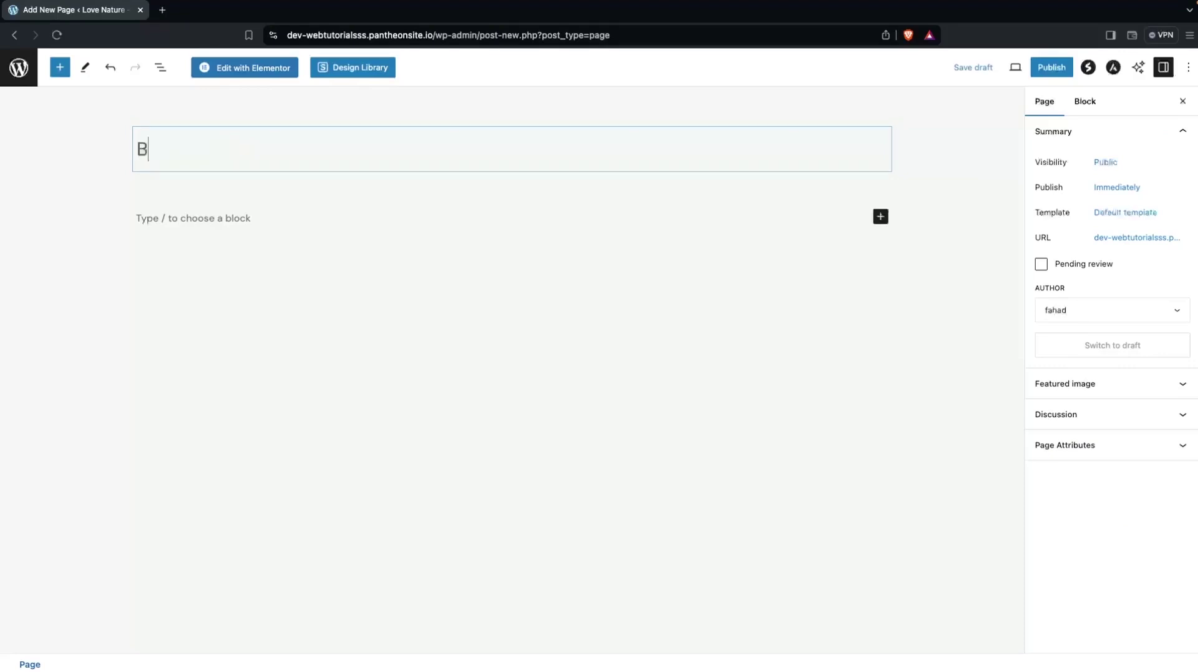
{"action": "left_click", "coordinate": [267, 67]}
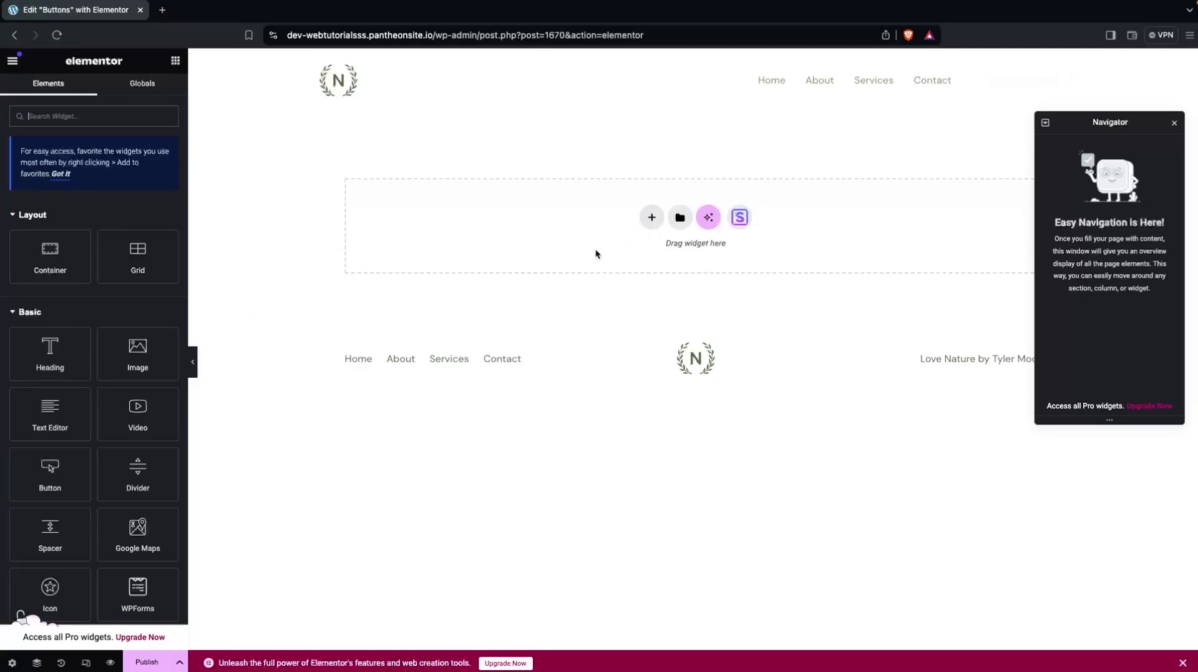
Add a flexbox container and nest an inner container inside it.
{"action": "left_click", "coordinate": [652, 217]}
{"action": "left_click", "coordinate": [657, 257]}
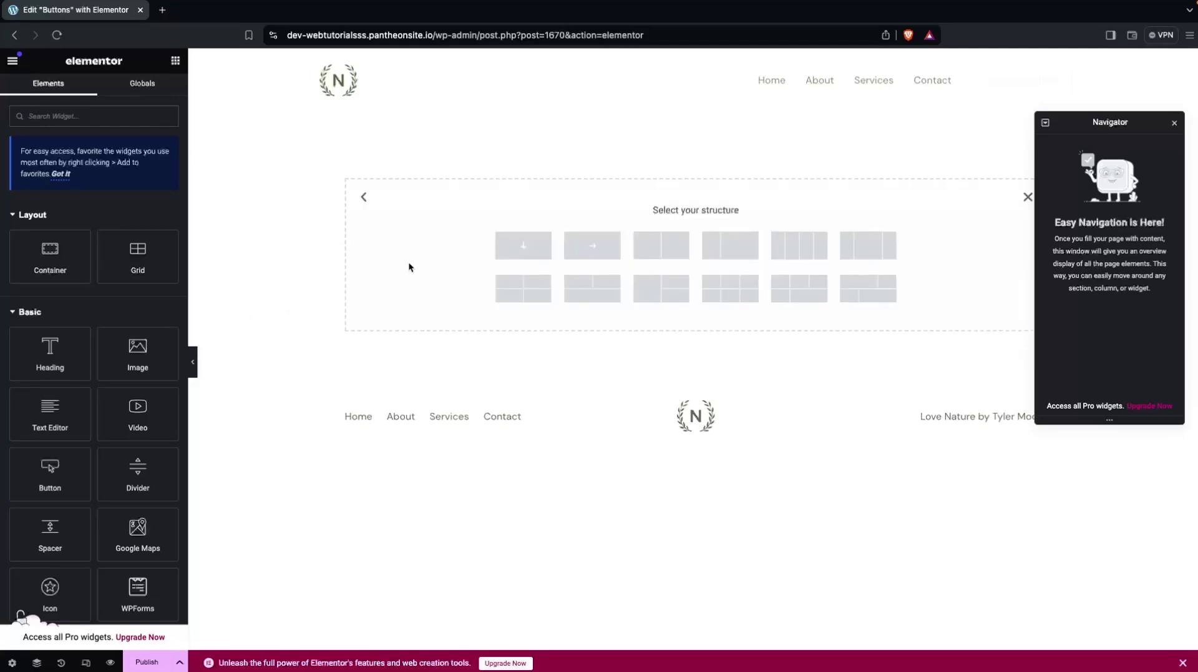
{"action": "left_click", "coordinate": [592, 247]}
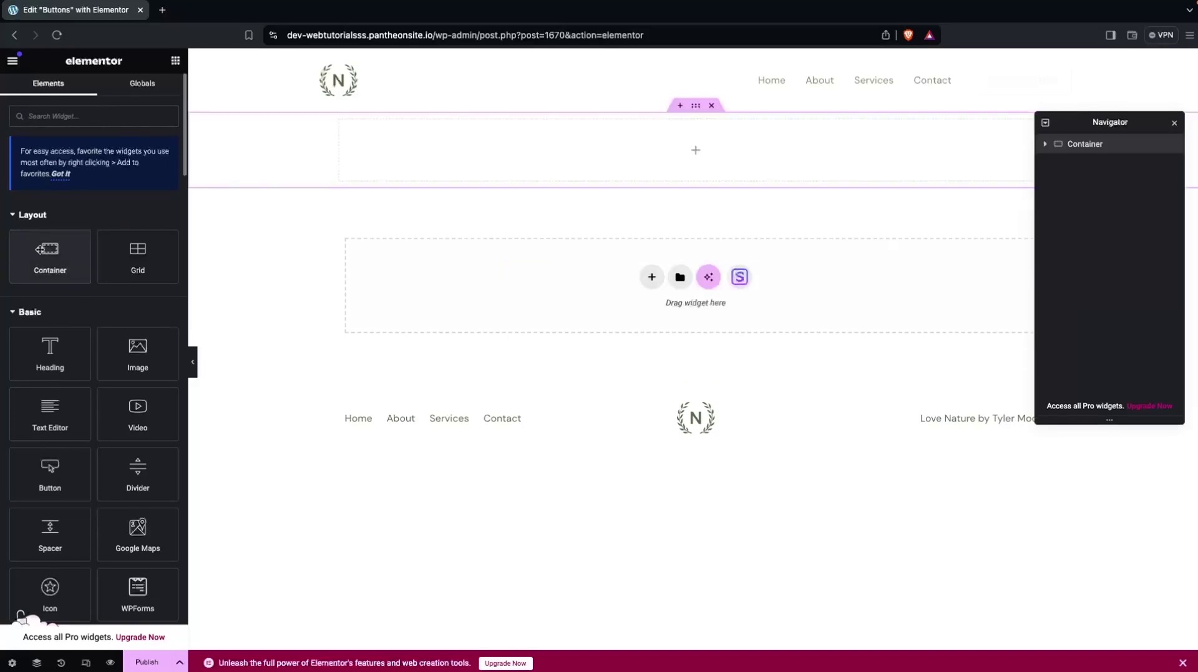
{"action": "left_click_drag", "start_coordinate": [39, 249], "coordinate": [507, 134]}
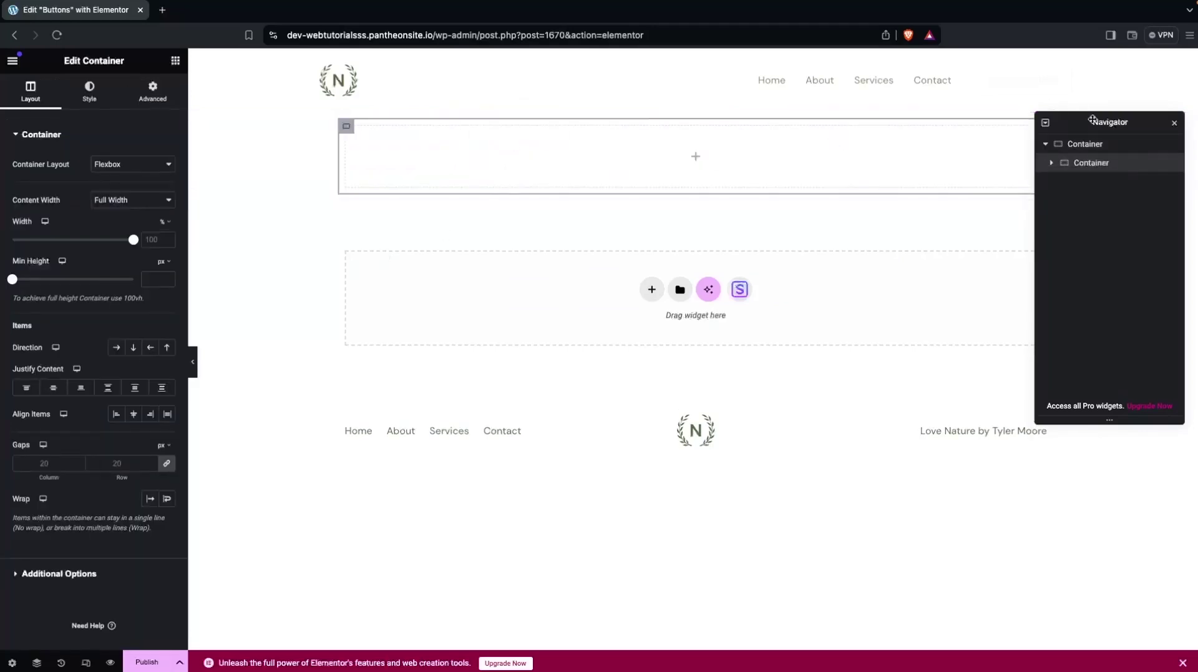
Duplicate the inner container twice to make three side-by-side columns.
{"action": "right_click", "coordinate": [1090, 161]}
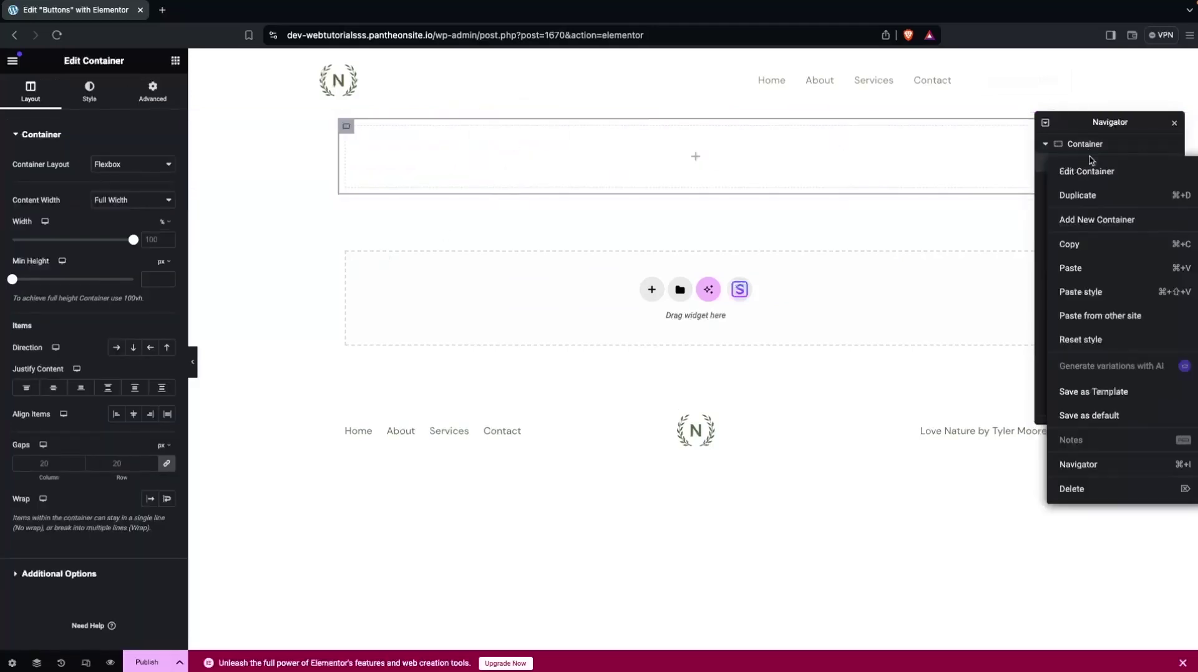
{"action": "left_click", "coordinate": [1089, 206]}
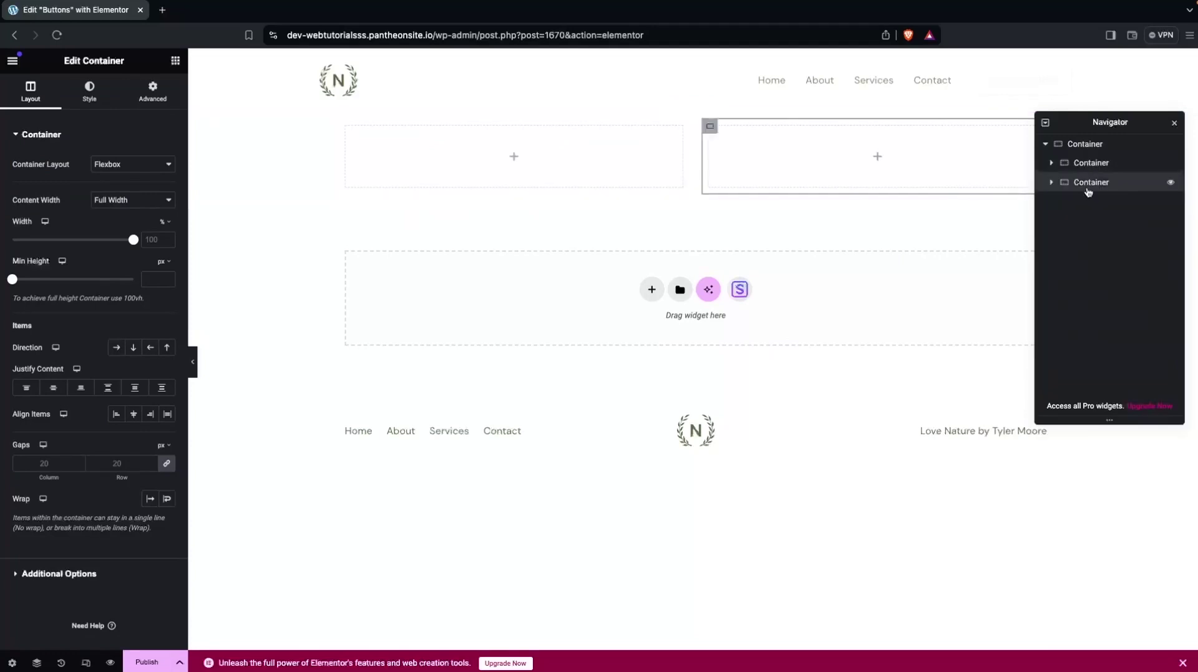
{"action": "right_click", "coordinate": [1087, 185]}
{"action": "left_click", "coordinate": [1091, 233]}
Duplicate the whole three-column row in the Navigator to create a second row.
{"action": "left_click_drag", "start_coordinate": [1087, 120], "coordinate": [1084, 281]}
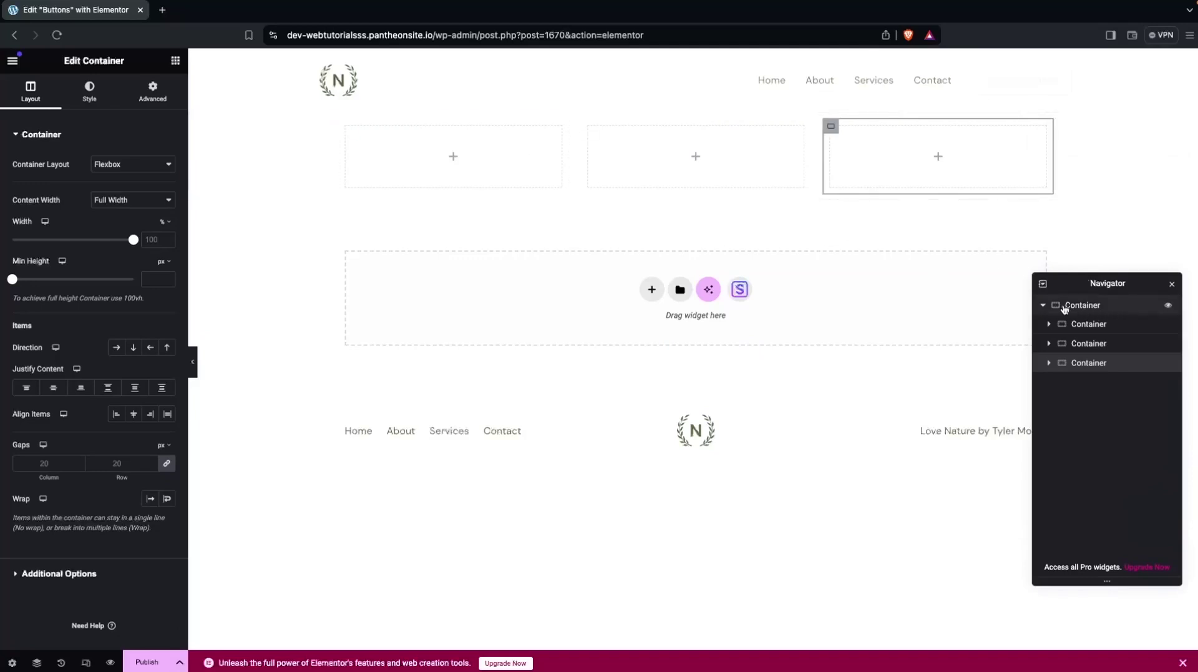
{"action": "left_click", "coordinate": [1041, 306]}
{"action": "right_click", "coordinate": [1084, 306]}
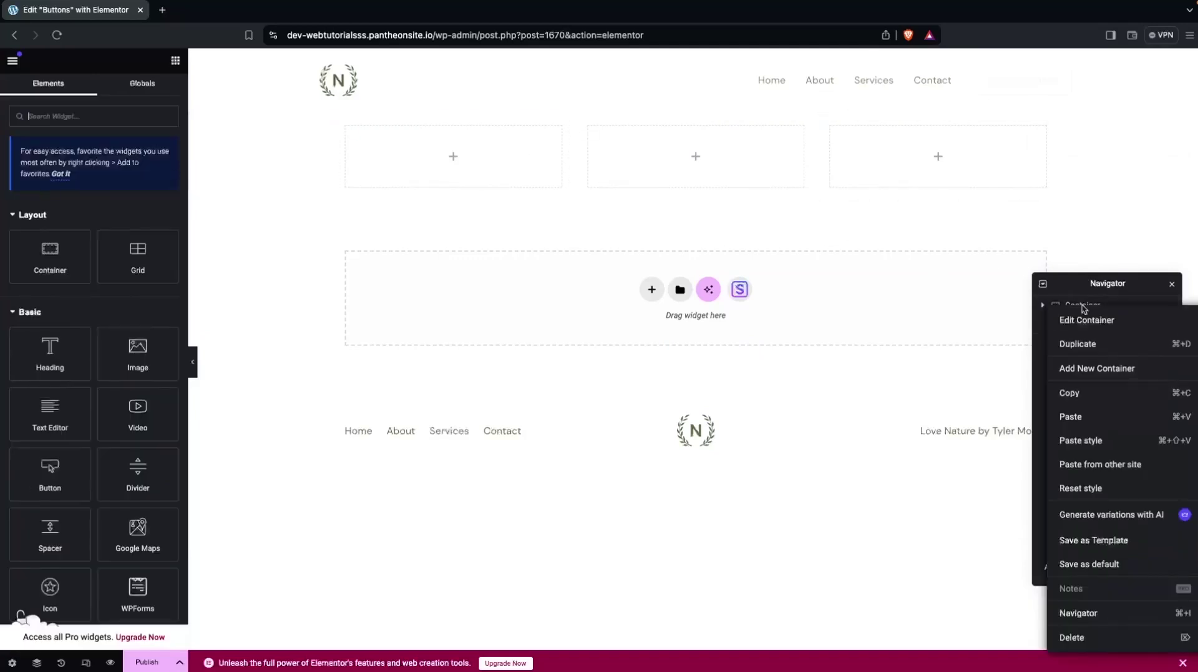
{"action": "left_click", "coordinate": [1086, 344]}
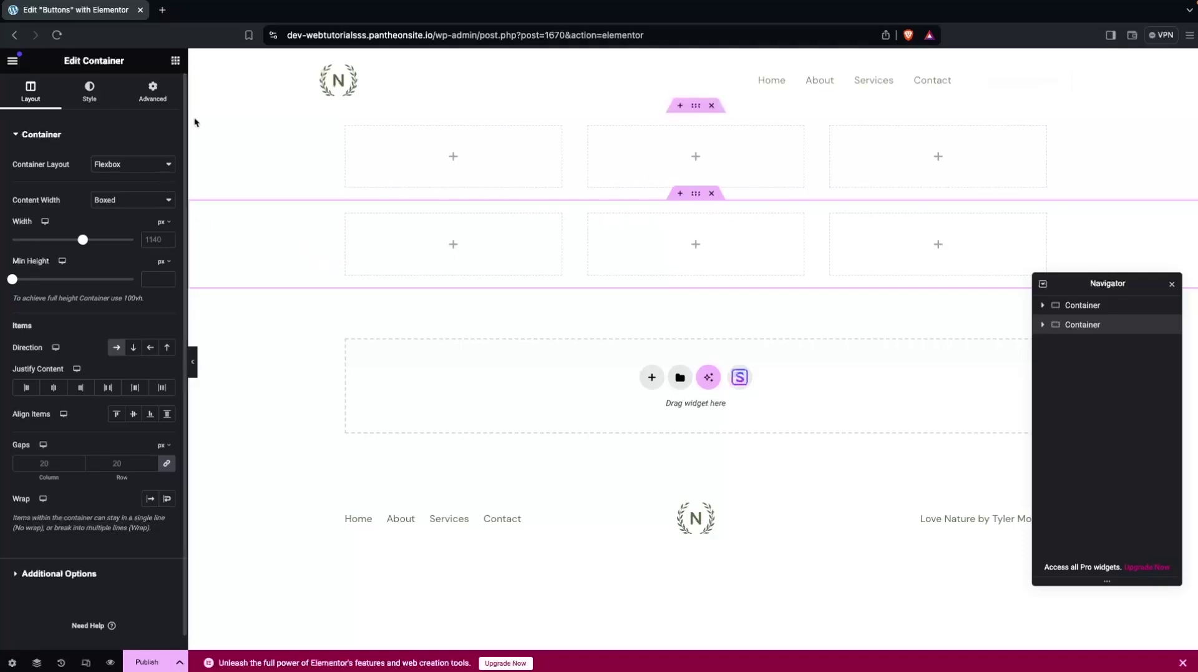
Place Button widgets into the three top-row containers.
{"action": "left_click", "coordinate": [176, 60]}
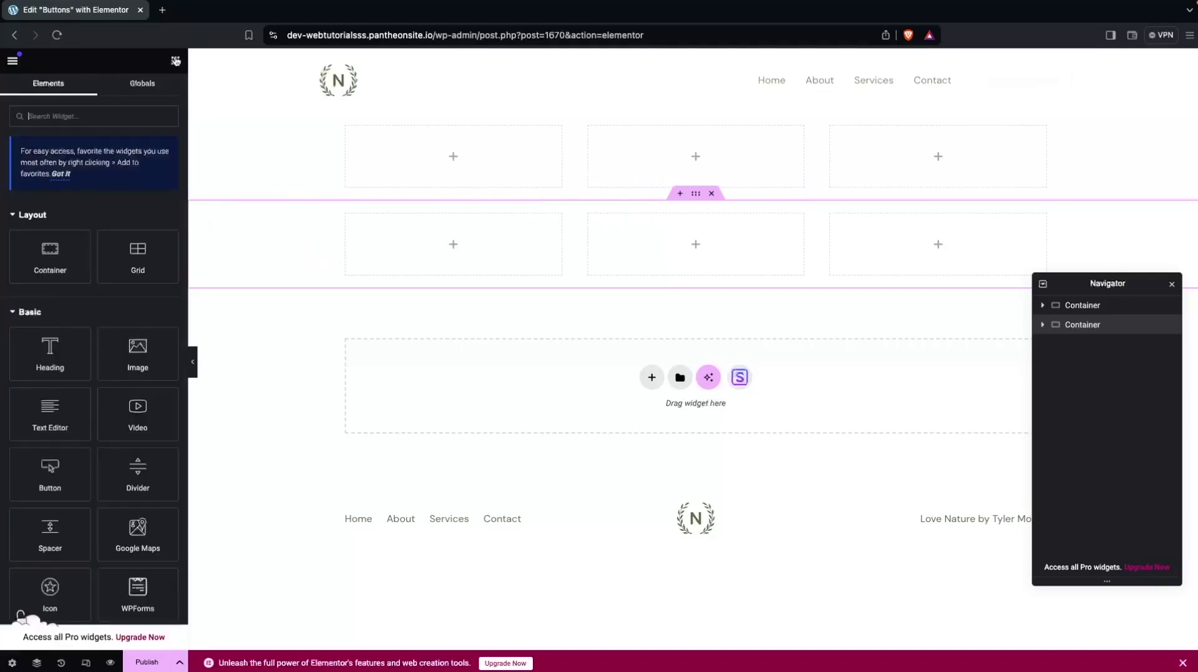
{"action": "left_click_drag", "start_coordinate": [50, 478], "coordinate": [387, 150]}
{"action": "left_click", "coordinate": [175, 60]}
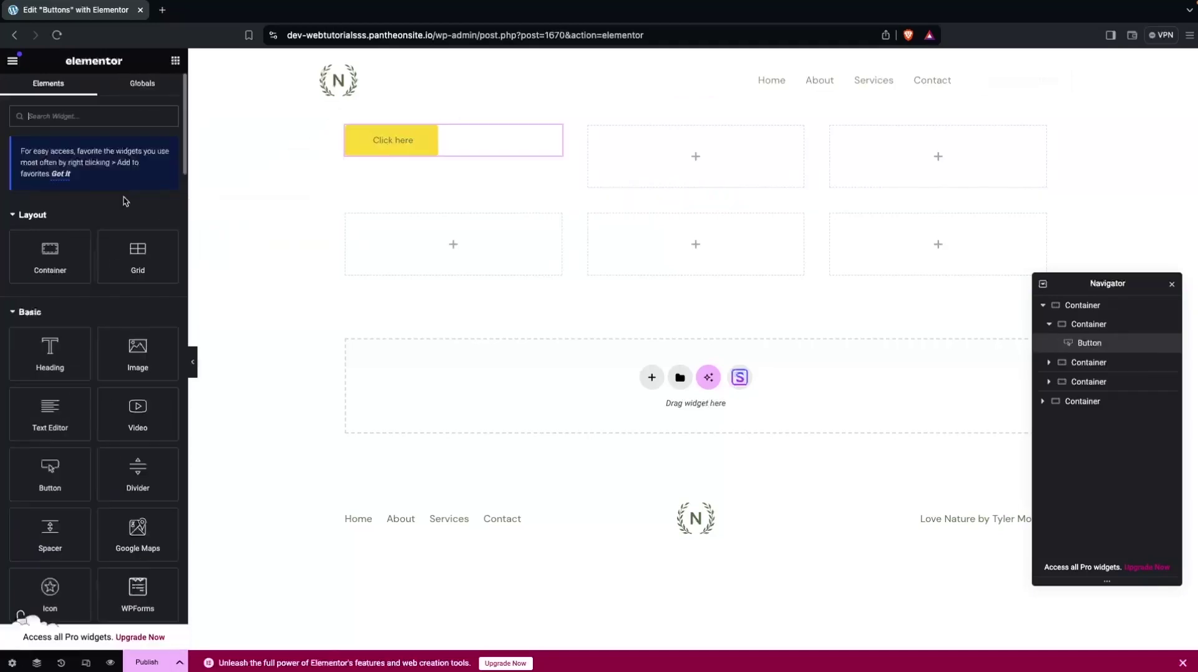
{"action": "left_click_drag", "start_coordinate": [50, 477], "coordinate": [549, 166]}
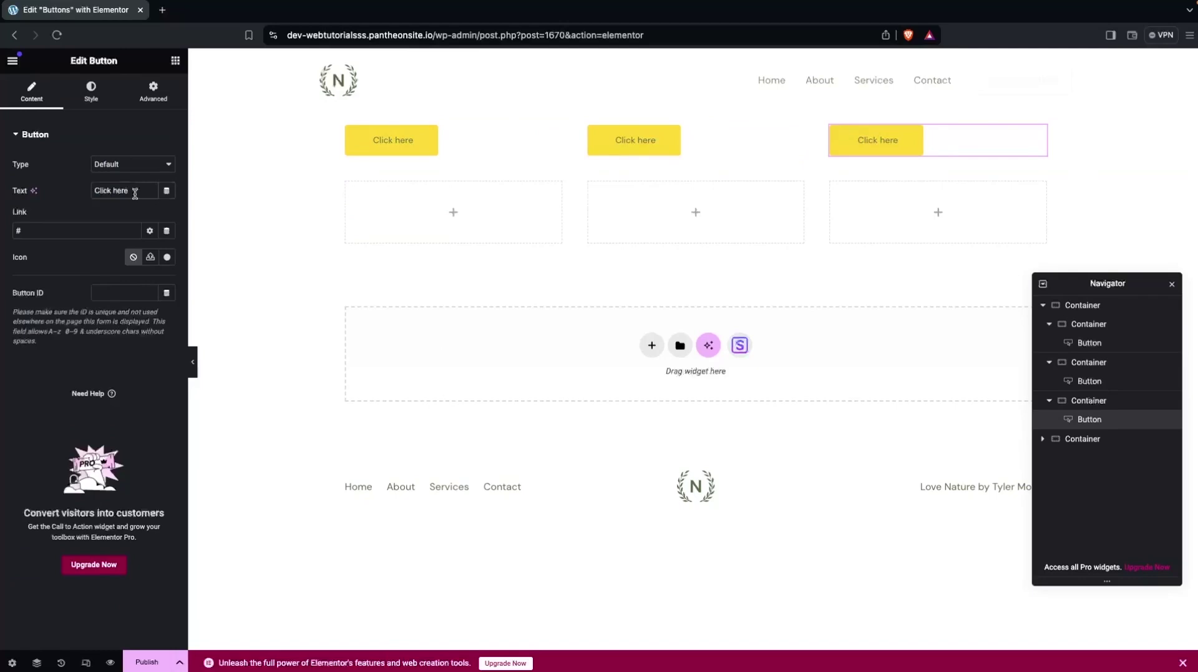
Relabel the third button 'I like the Pizza' and the second 'Air'.
{"action": "key", "text": "BackSpace"}
{"action": "key", "text": "BackSpace"}
{"action": "key", "text": "BackSpace"}
{"action": "key", "text": "BackSpace"}
{"action": "key", "text": "BackSpace"}
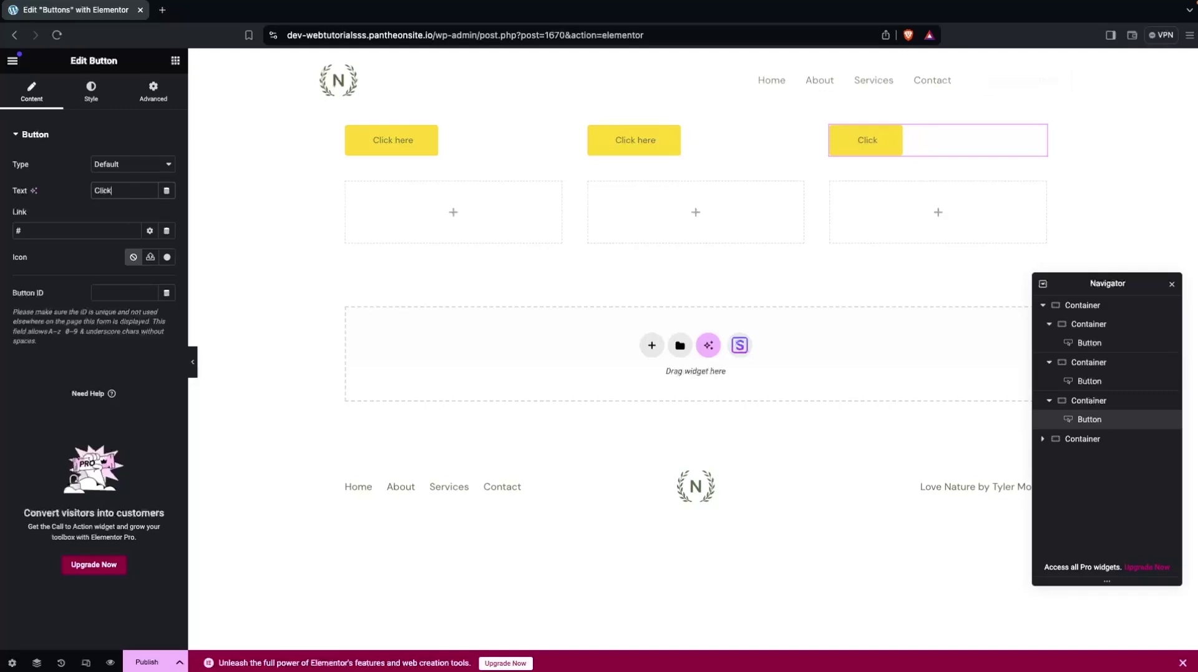
{"action": "key", "text": "BackSpace"}
{"action": "key", "text": "BackSpace"}
{"action": "key", "text": "BackSpace"}
{"action": "key", "text": "BackSpace"}
{"action": "key", "text": "BackSpace"}
{"action": "type", "text": "I like the Pizza"}
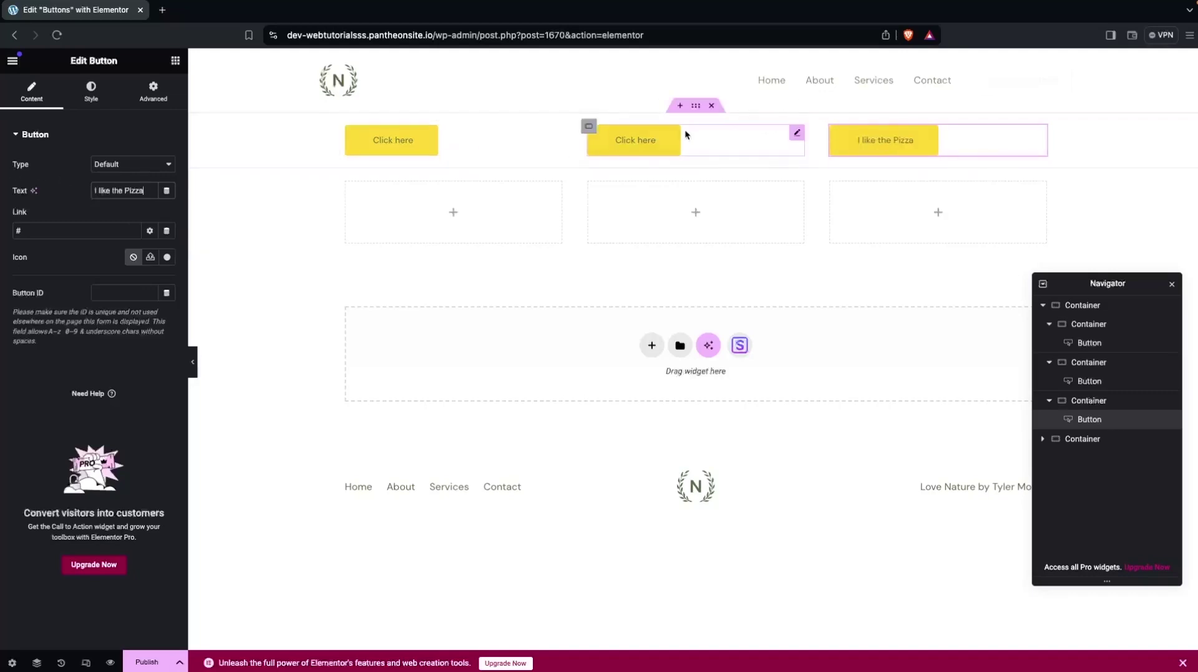
{"action": "left_click", "coordinate": [627, 146]}
{"action": "left_click", "coordinate": [124, 191]}
{"action": "key", "text": "ctrl+a"}
{"action": "type", "text": "Air"}
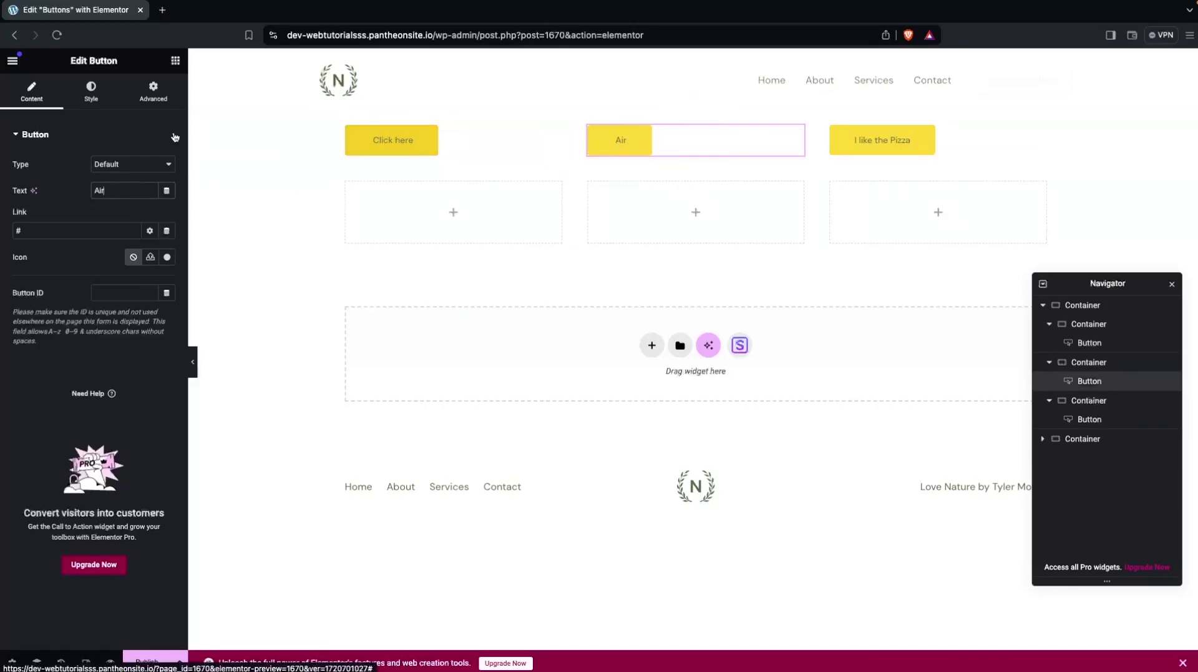
Center the Air button and return its text size to default after trying 40 px.
{"action": "left_click", "coordinate": [91, 90]}
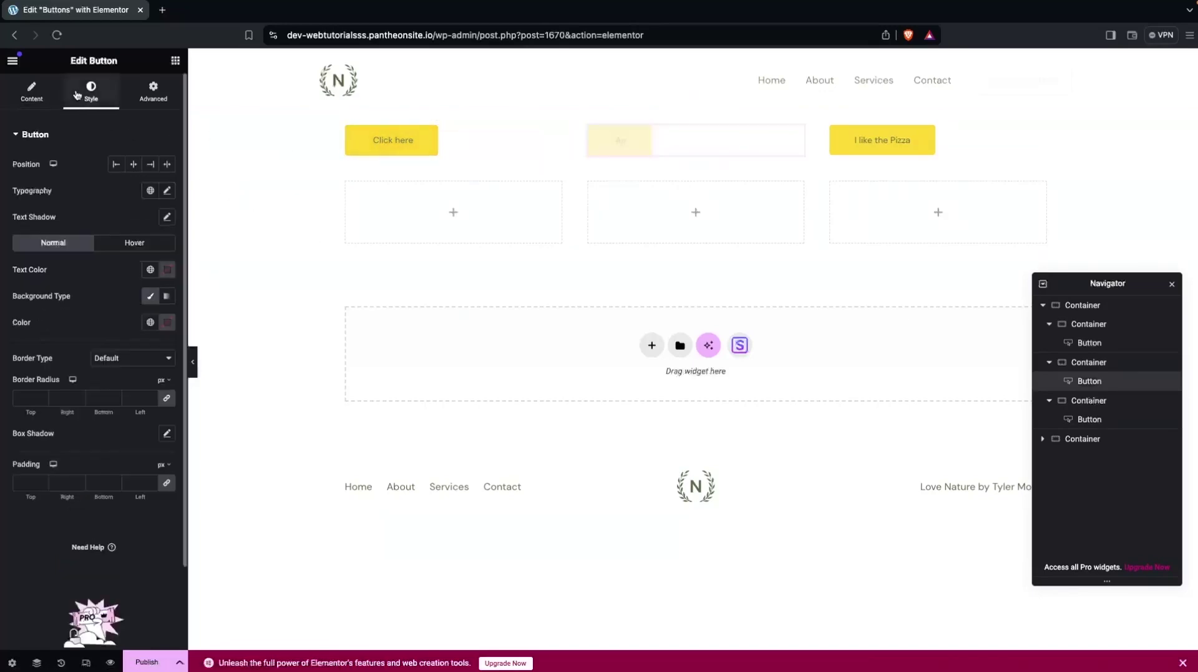
{"action": "left_click", "coordinate": [134, 165]}
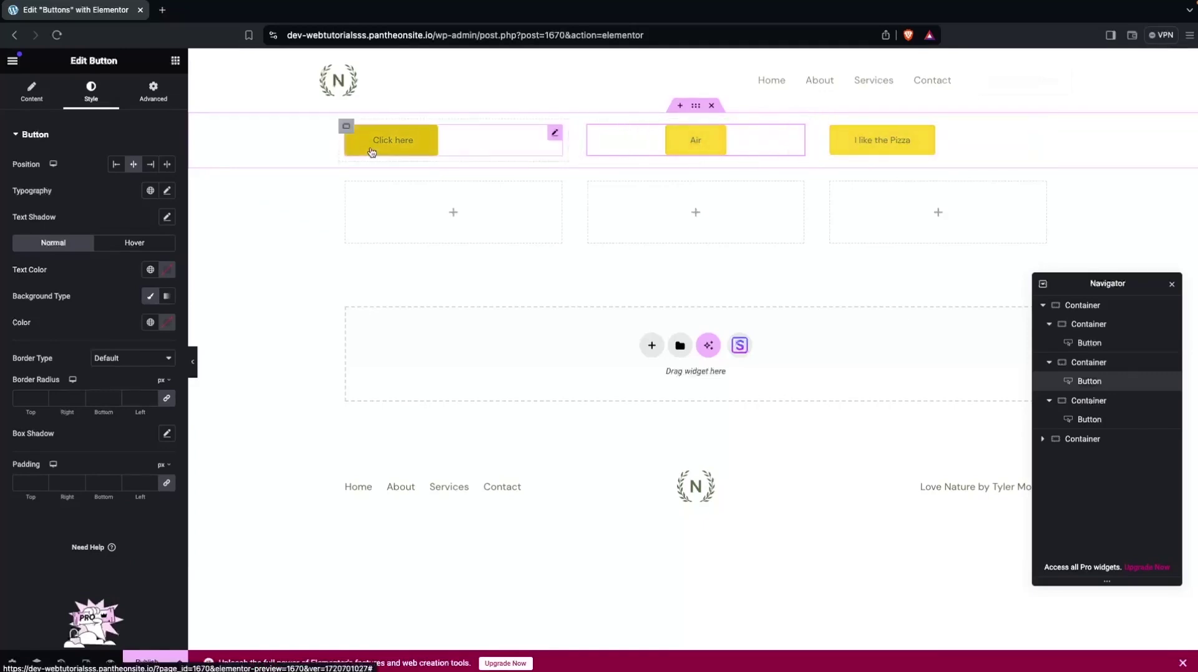
{"action": "left_click", "coordinate": [167, 190]}
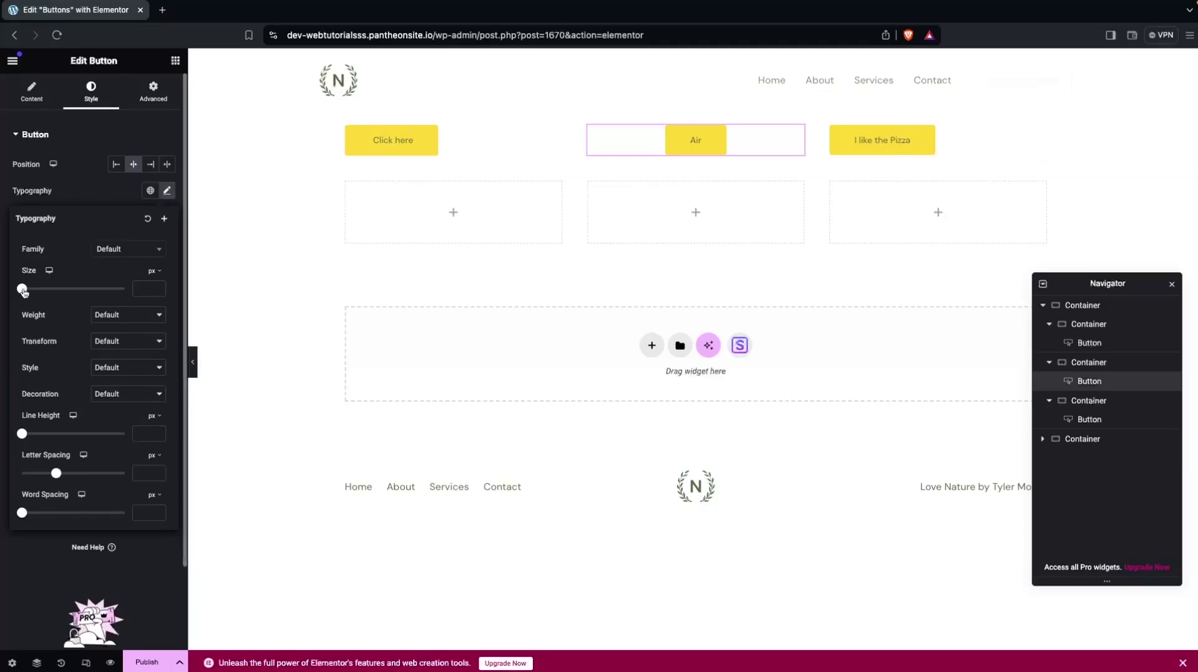
{"action": "left_click_drag", "start_coordinate": [23, 291], "coordinate": [55, 283]}
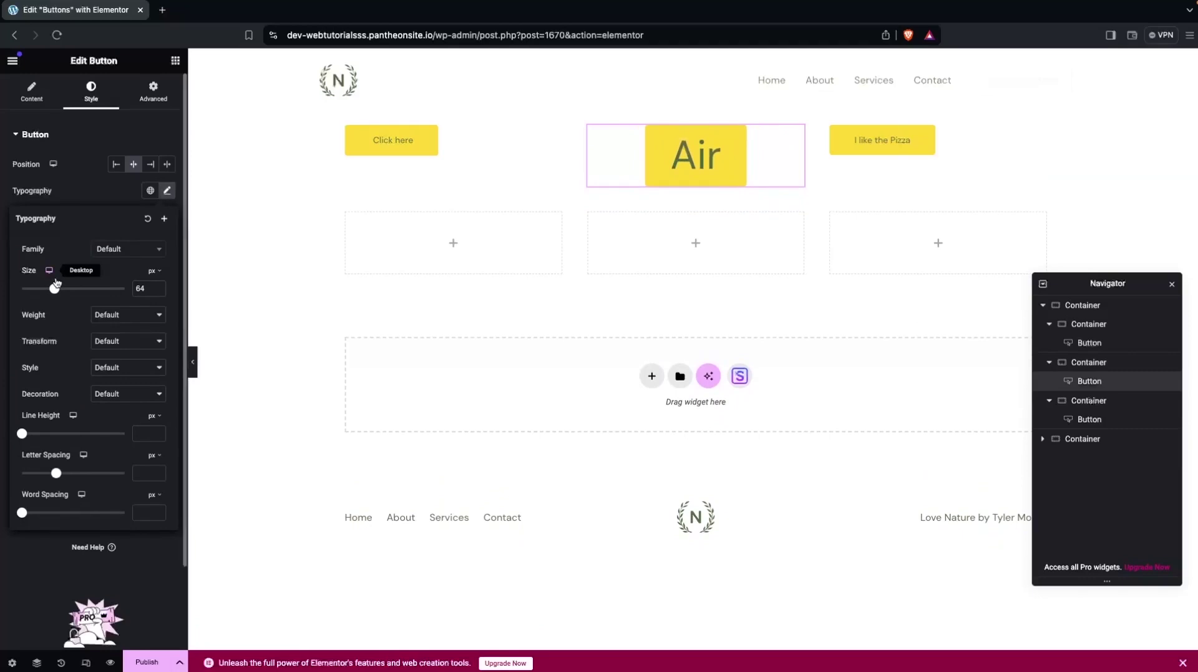
{"action": "left_click_drag", "start_coordinate": [56, 284], "coordinate": [43, 285]}
{"action": "key", "text": "BackSpace"}
{"action": "key", "text": "BackSpace"}
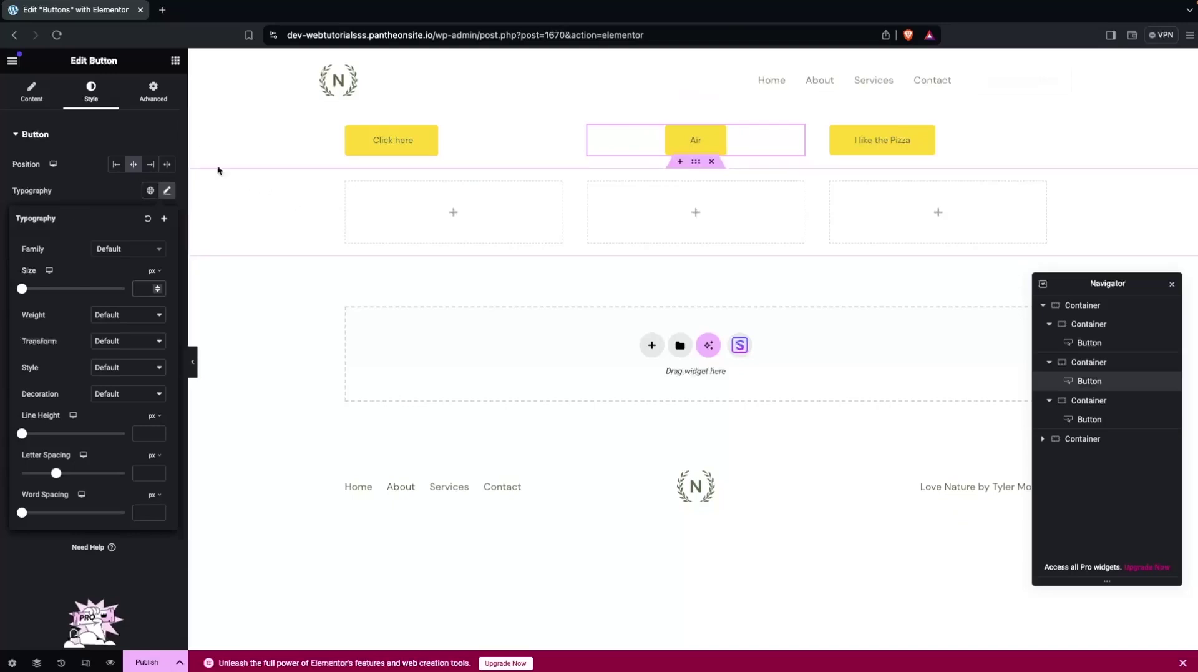
{"action": "left_click", "coordinate": [175, 61]}
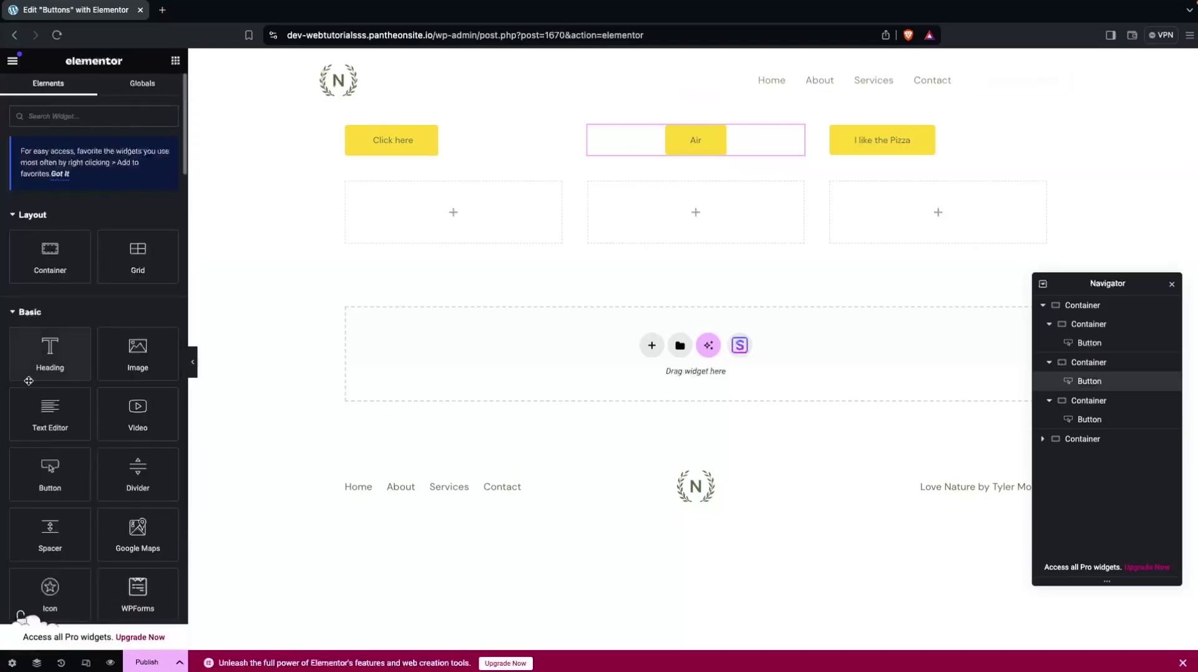
Drop Button widgets into the second row's three containers.
{"action": "left_click_drag", "start_coordinate": [50, 474], "coordinate": [440, 241]}
{"action": "left_click", "coordinate": [175, 61]}
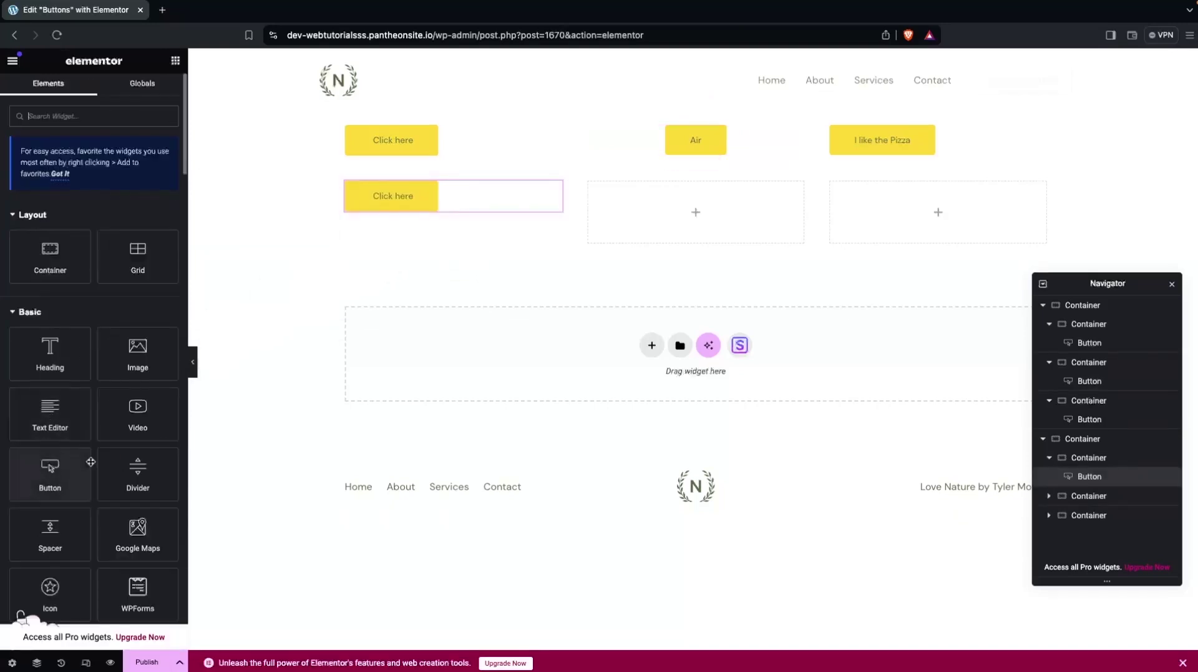
{"action": "left_click_drag", "start_coordinate": [49, 470], "coordinate": [909, 222]}
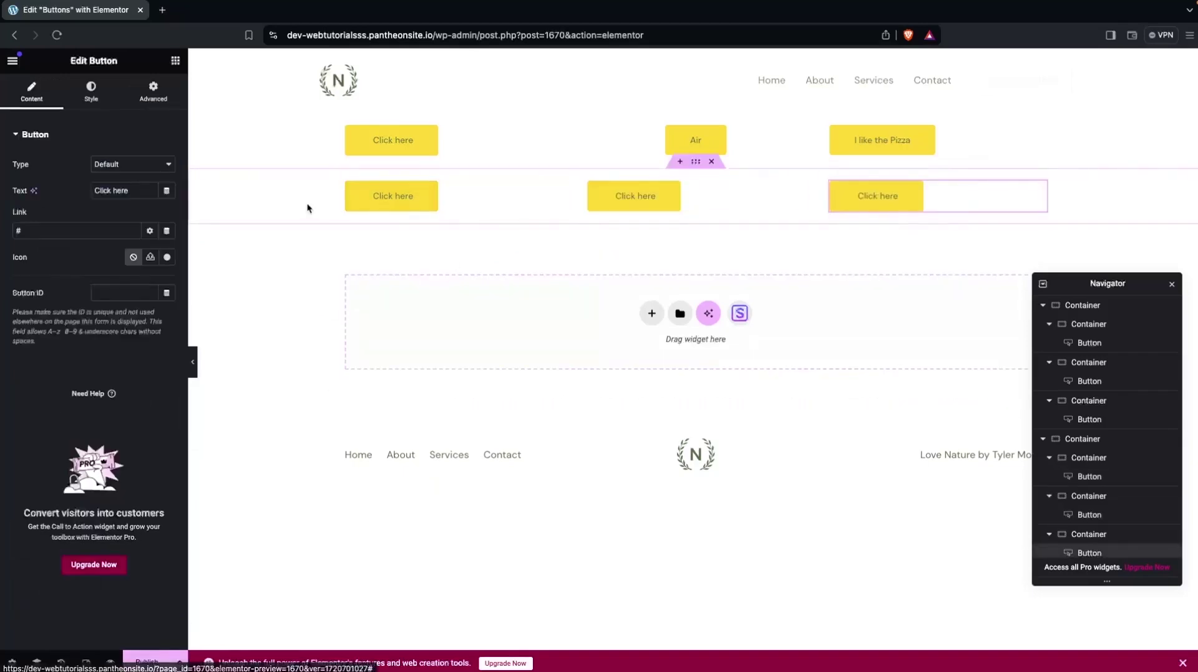
Relabel the second-row middle and right buttons 'Air' and 'I like the pizza'.
{"action": "left_click", "coordinate": [631, 206]}
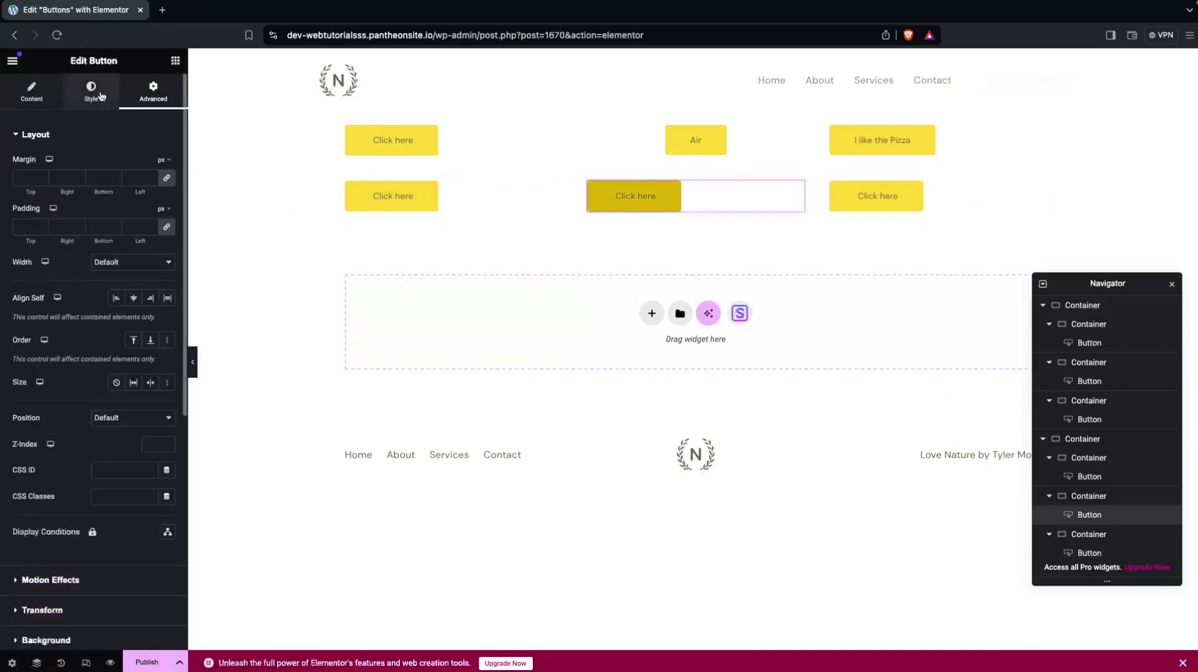
{"action": "left_click", "coordinate": [27, 103]}
{"action": "triple_click", "coordinate": [128, 190]}
{"action": "type", "text": "Air"}
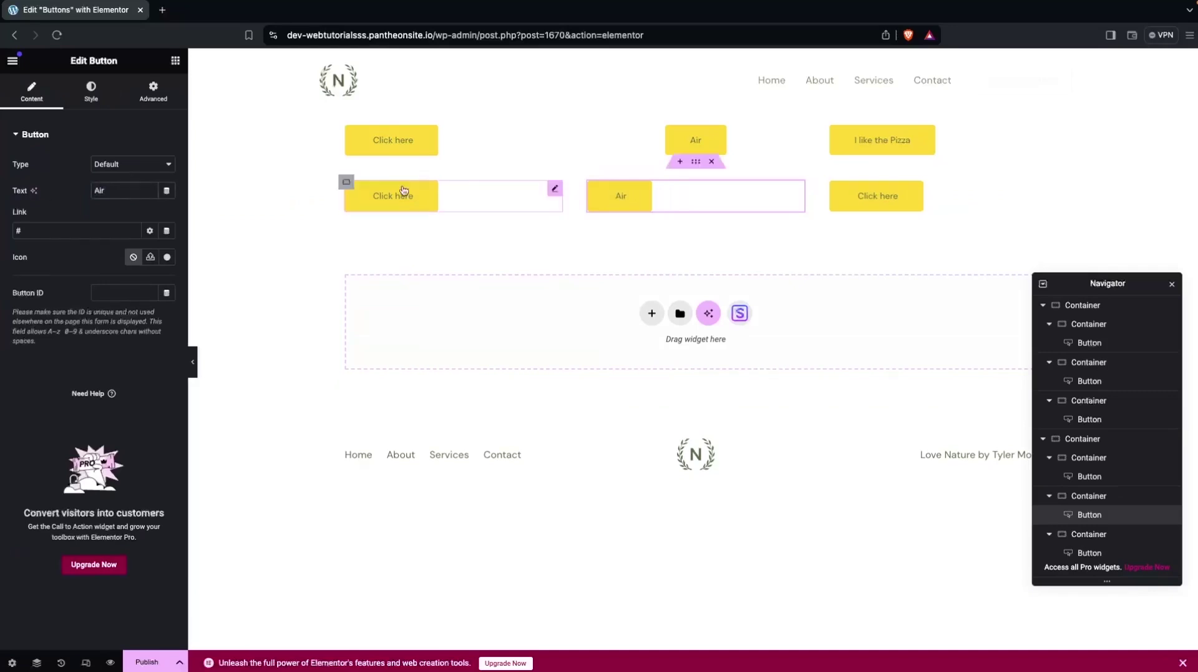
{"action": "left_click", "coordinate": [898, 197]}
{"action": "triple_click", "coordinate": [128, 190]}
{"action": "type", "text": "I like the pizza"}
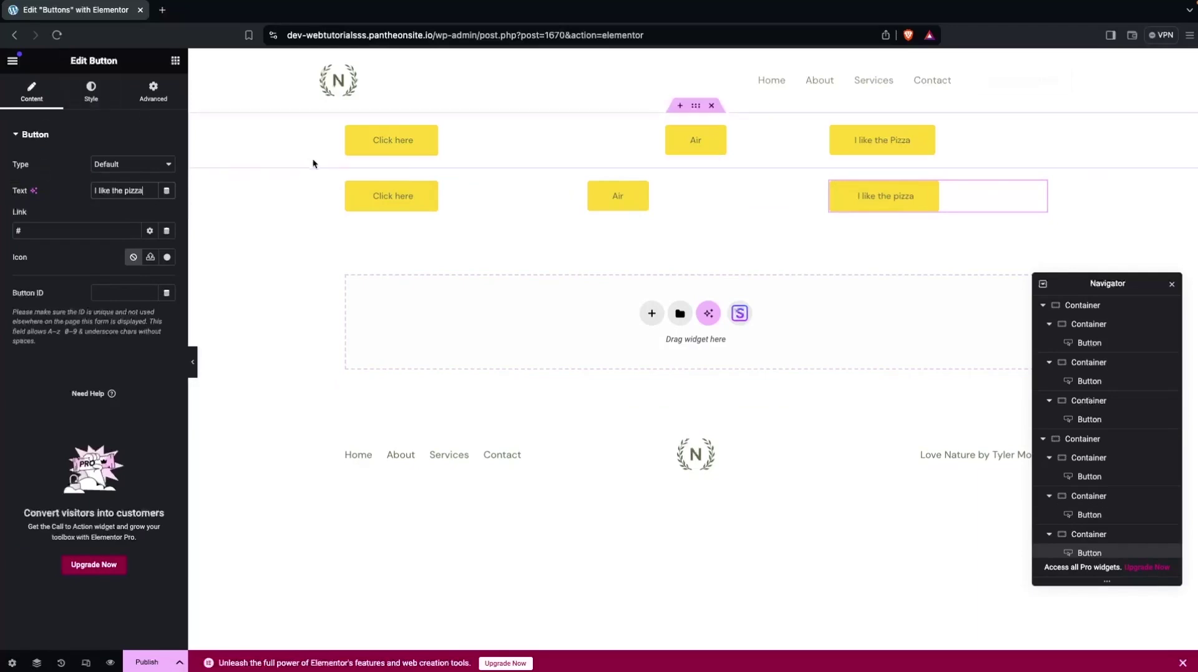
{"action": "left_click", "coordinate": [91, 96]}
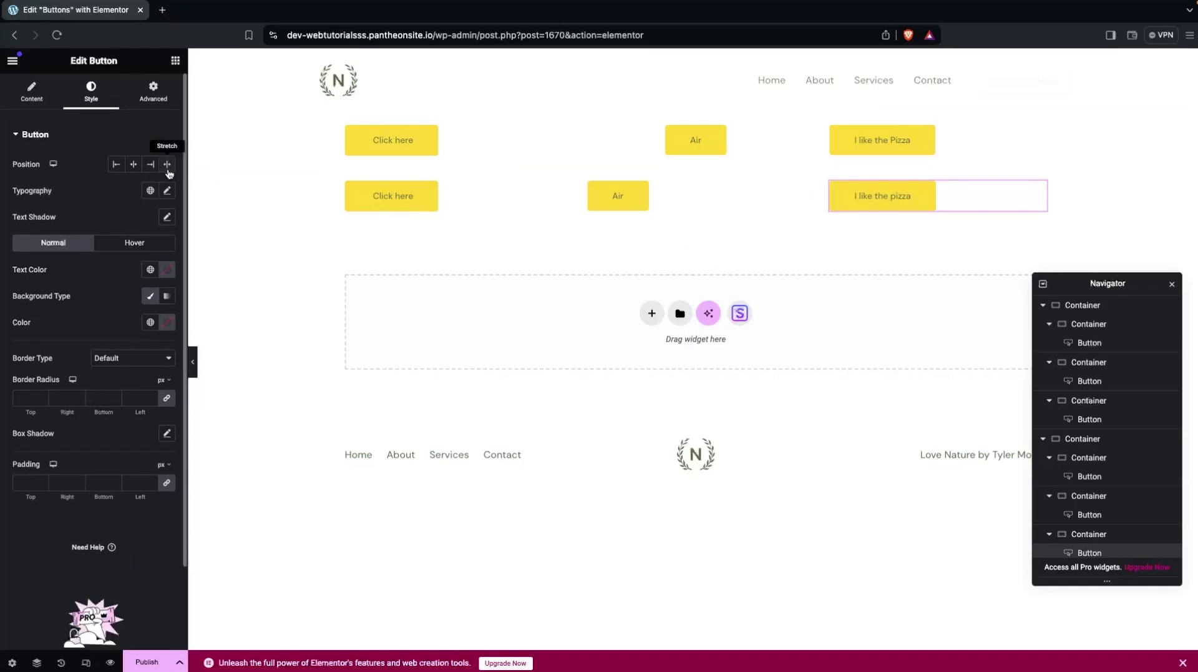
Set Position to Stretch for the second-row pizza, Air and Click here buttons.
{"action": "left_click", "coordinate": [168, 165]}
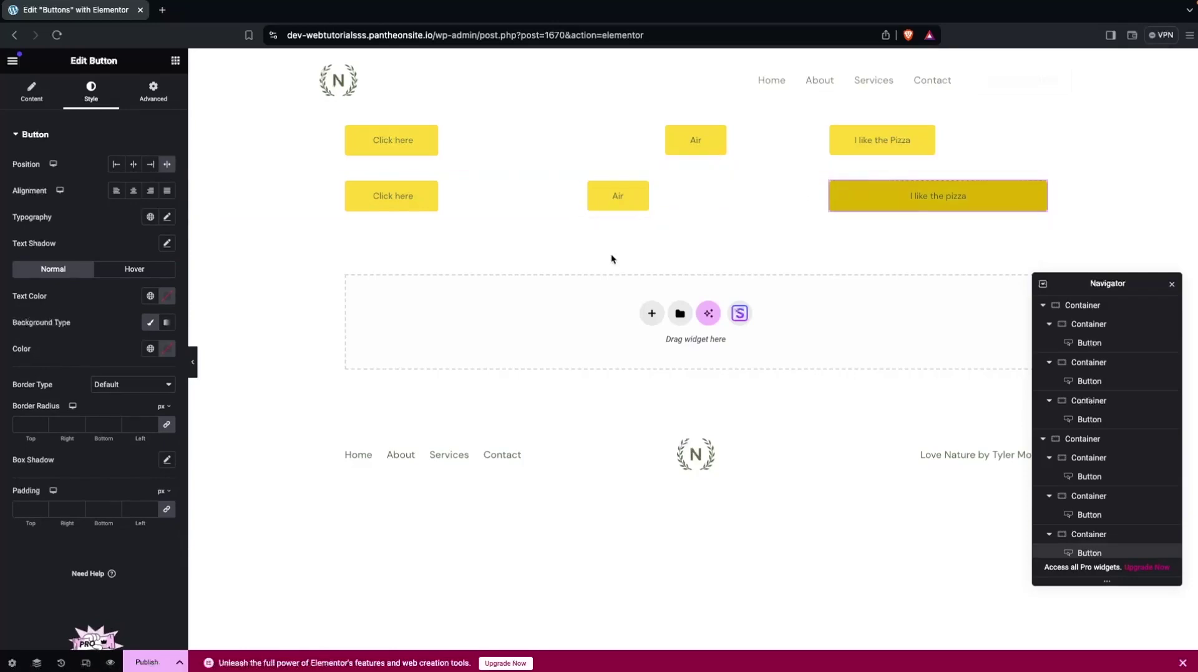
{"action": "left_click", "coordinate": [603, 203]}
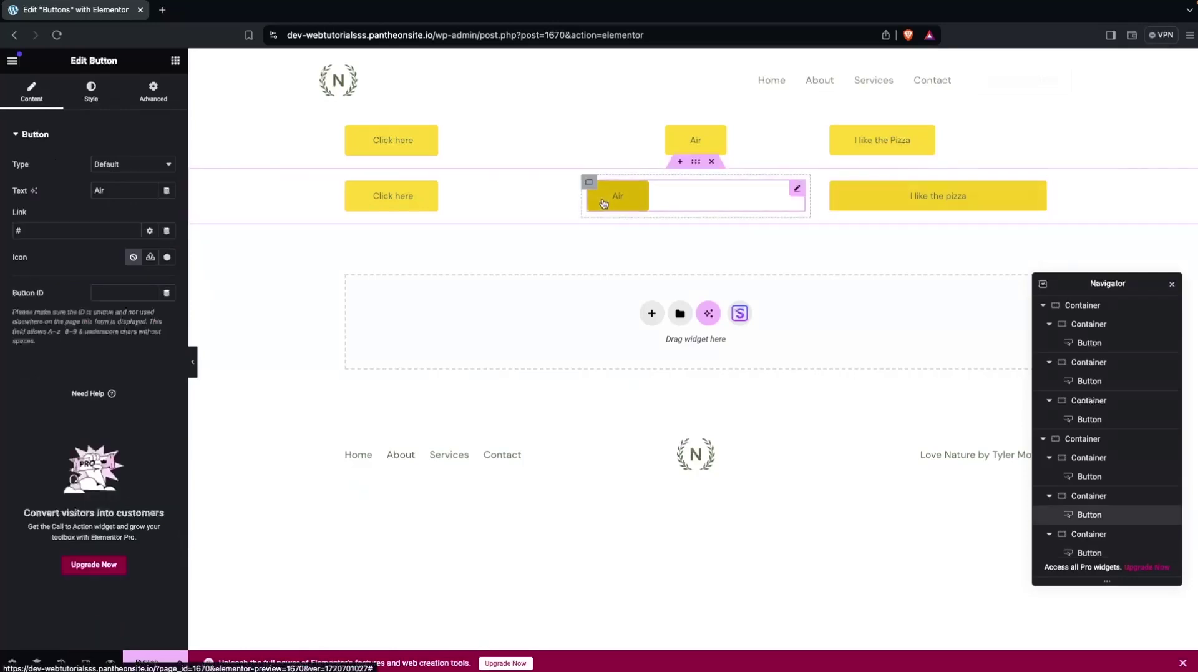
{"action": "left_click", "coordinate": [91, 91]}
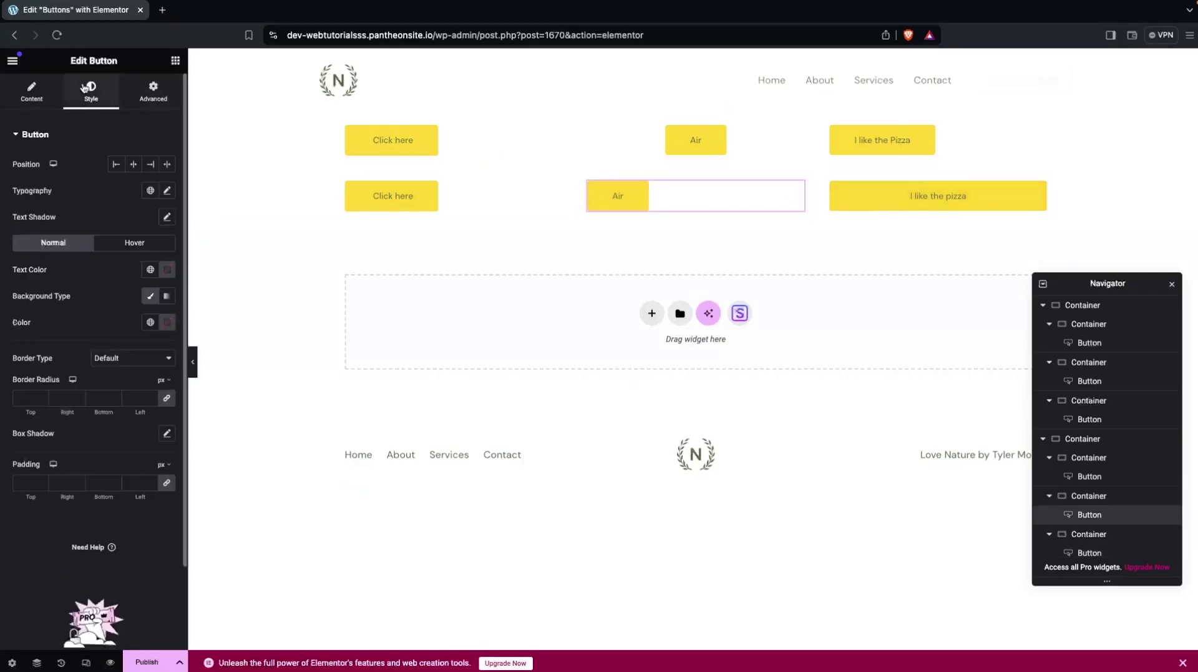
{"action": "left_click", "coordinate": [167, 164]}
{"action": "left_click", "coordinate": [374, 201]}
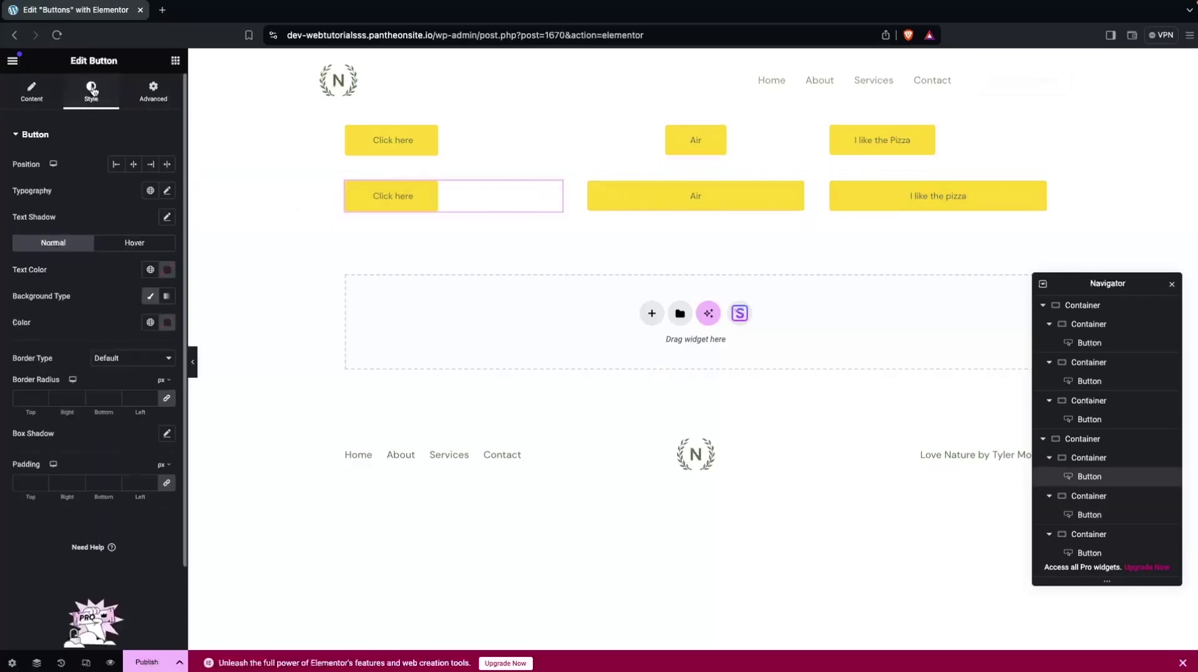
{"action": "left_click", "coordinate": [166, 164]}
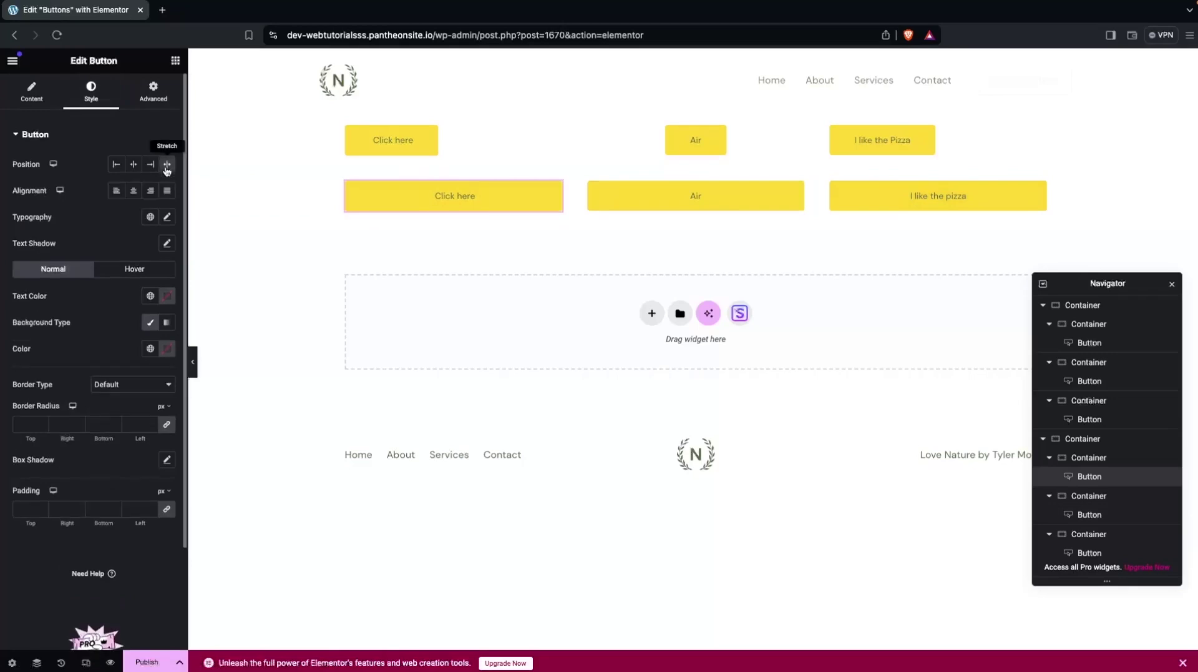